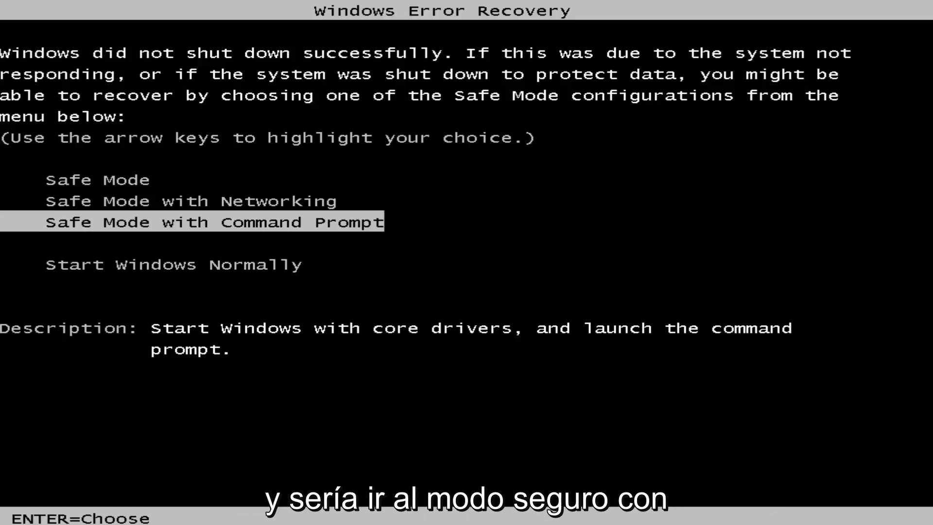
Boot Windows into Safe Mode with Networking from the Windows Error Recovery menu.
{"action": "key", "text": "Up"}
{"action": "key", "text": "Up"}
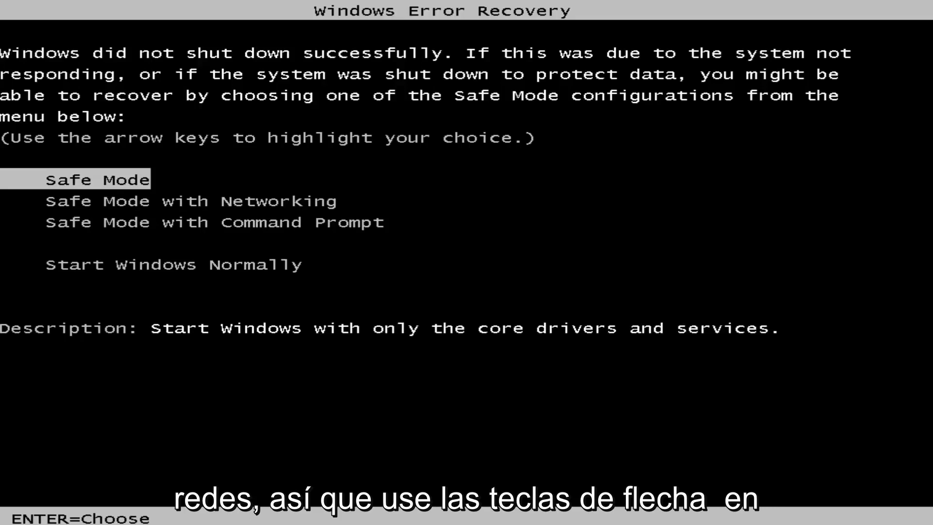
{"action": "key", "text": "Down"}
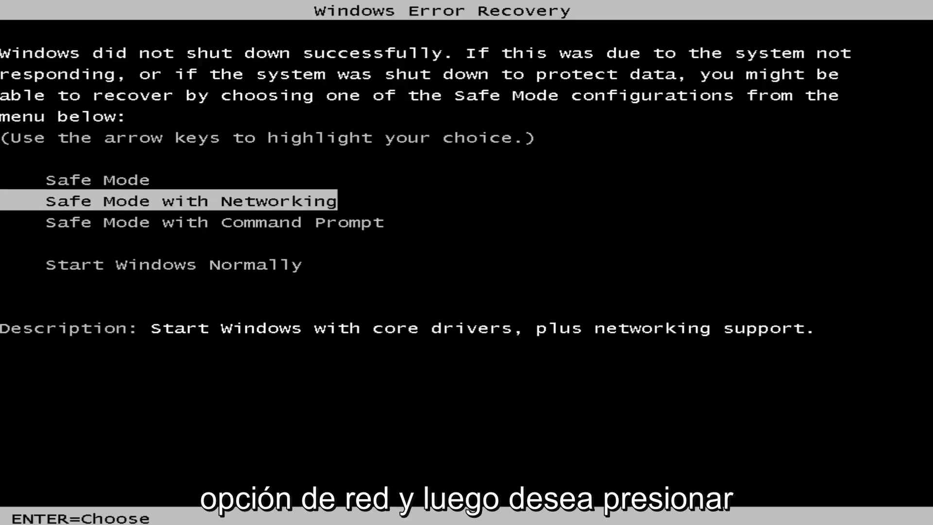
{"action": "key", "text": "Return"}
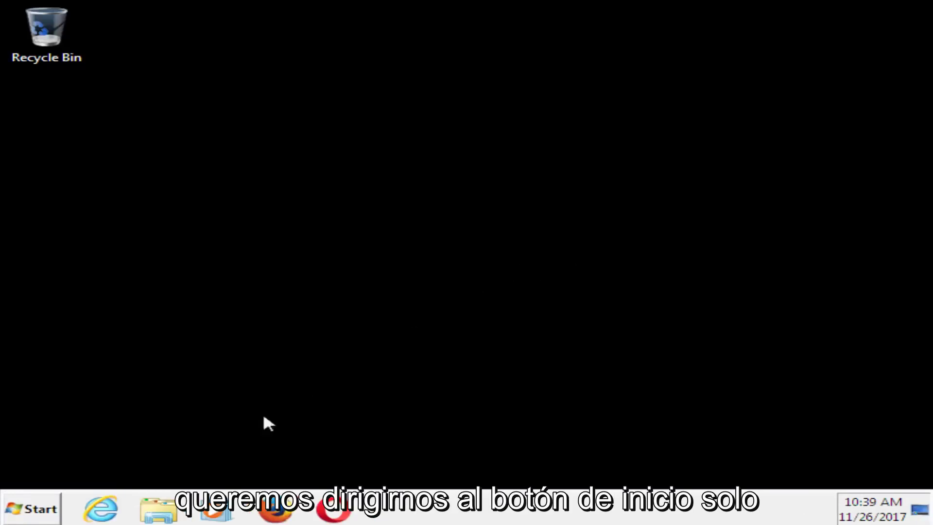
Search the Start Menu for regedit and run it as administrator.
{"action": "left_click", "coordinate": [29, 509]}
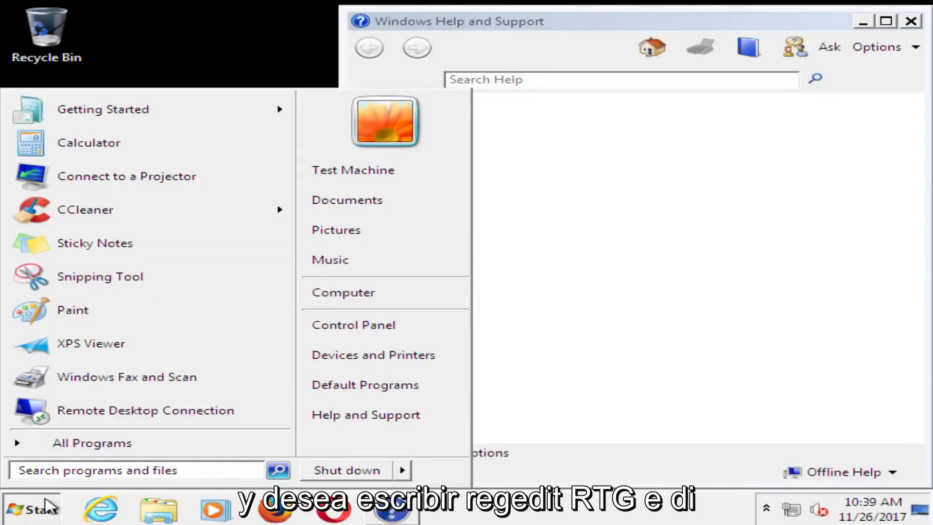
{"action": "type", "text": "reg"}
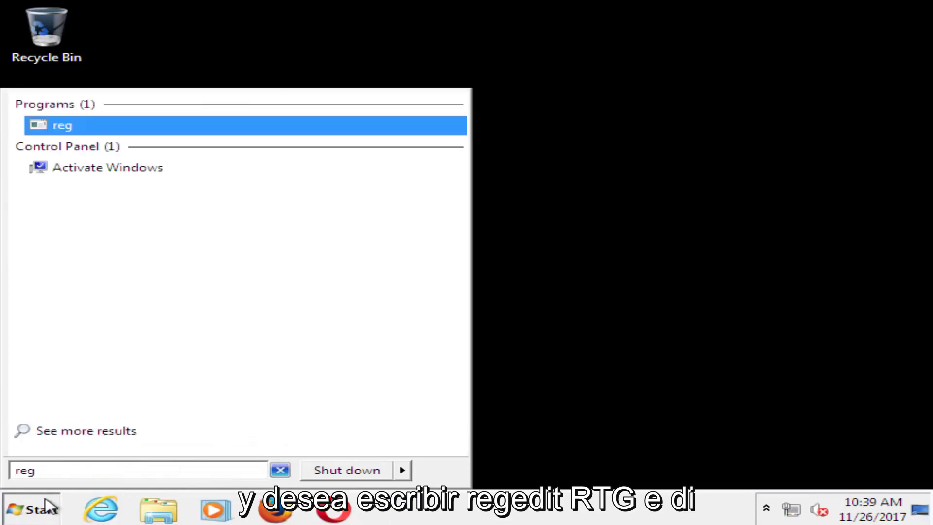
{"action": "type", "text": "ed"}
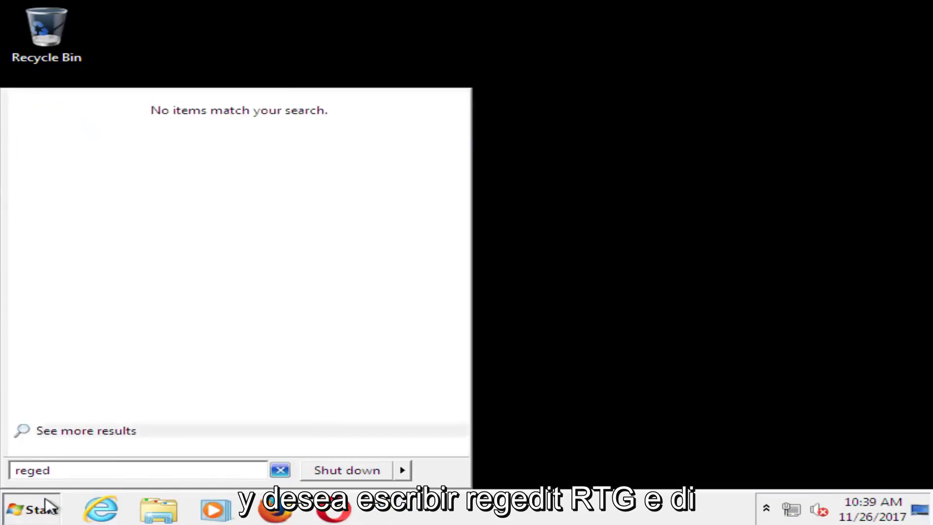
{"action": "type", "text": "it"}
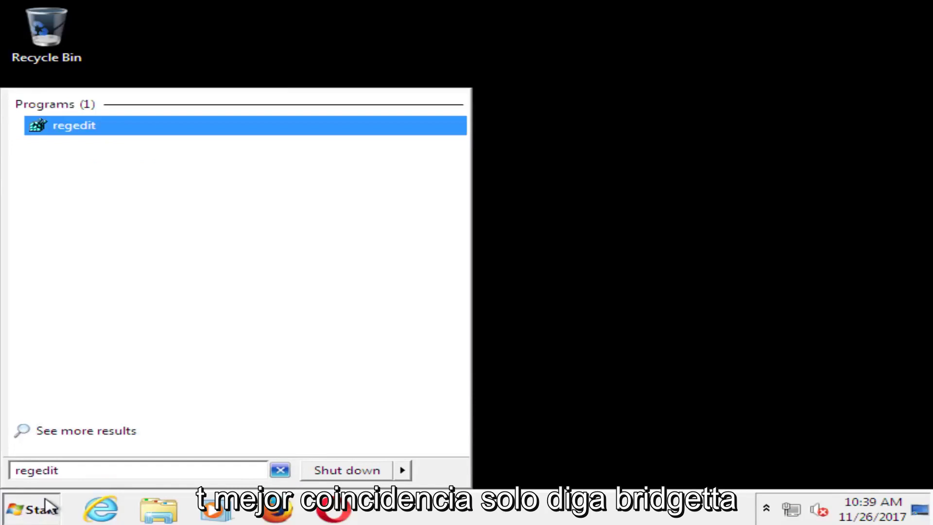
{"action": "right_click", "coordinate": [66, 128]}
{"action": "left_click", "coordinate": [98, 150]}
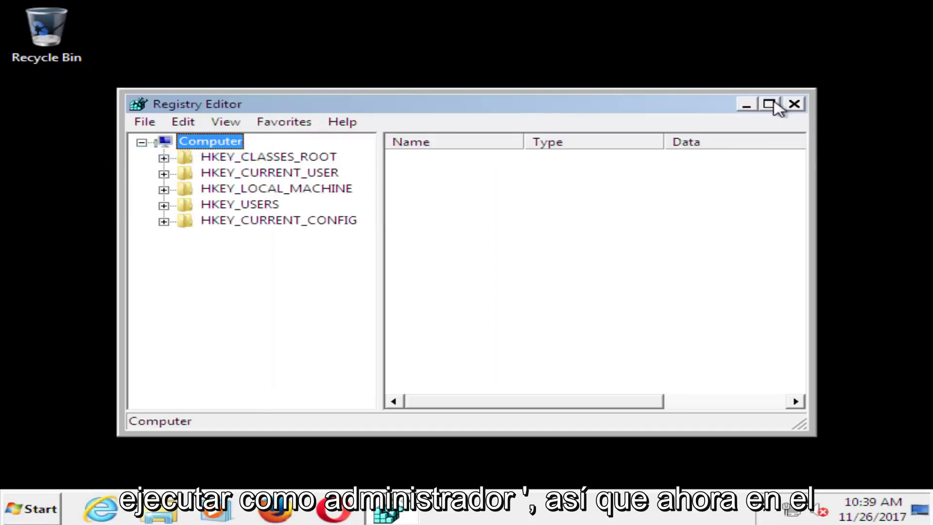
Maximize Registry Editor, expand HKEY_LOCAL_MACHINE\SOFTWARE\Microsoft and widen the tree pane.
{"action": "left_click", "coordinate": [768, 105]}
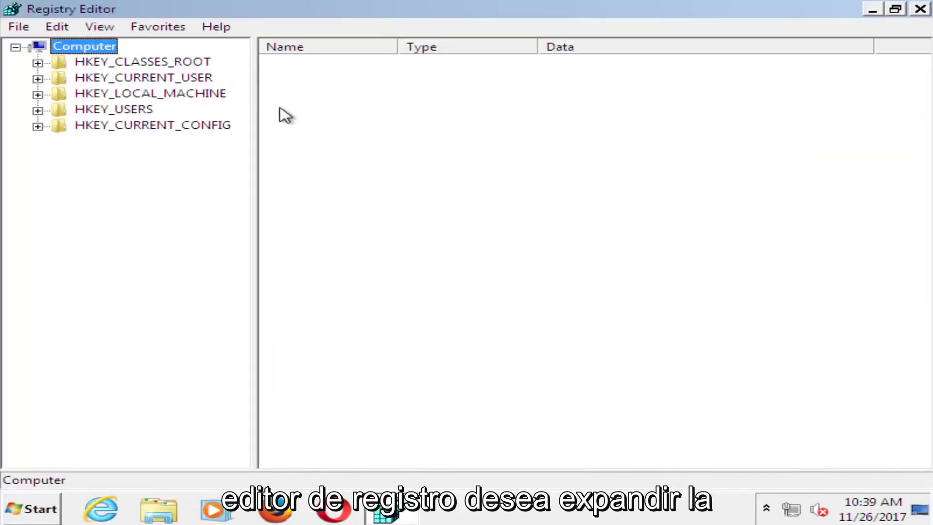
{"action": "left_click", "coordinate": [95, 94]}
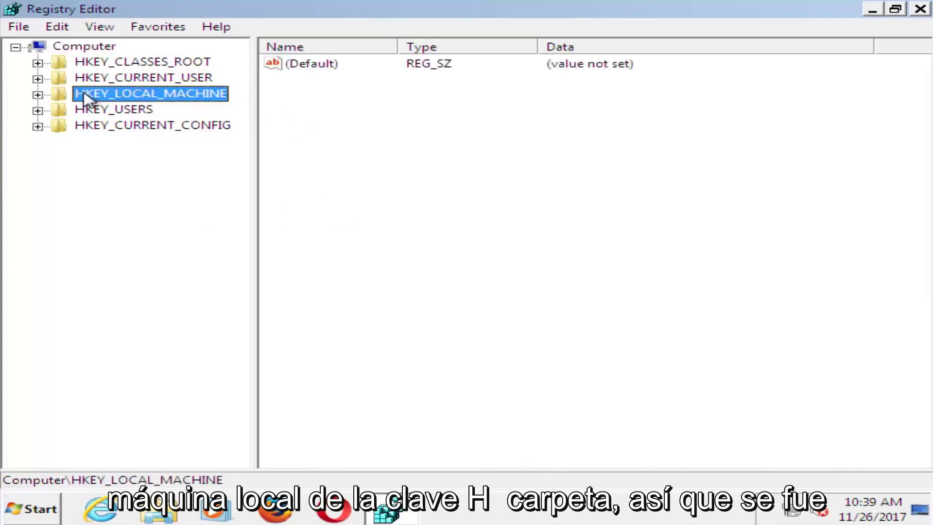
{"action": "left_click", "coordinate": [37, 95]}
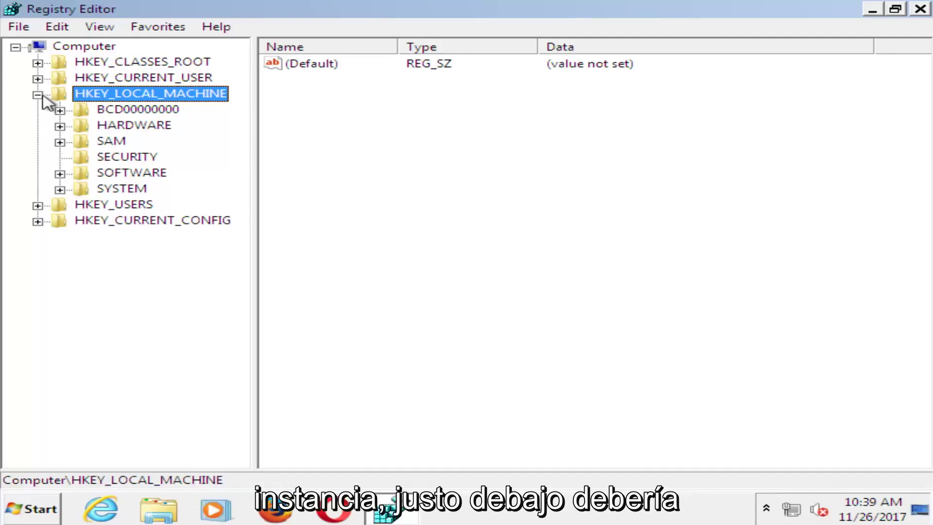
{"action": "left_click", "coordinate": [60, 173]}
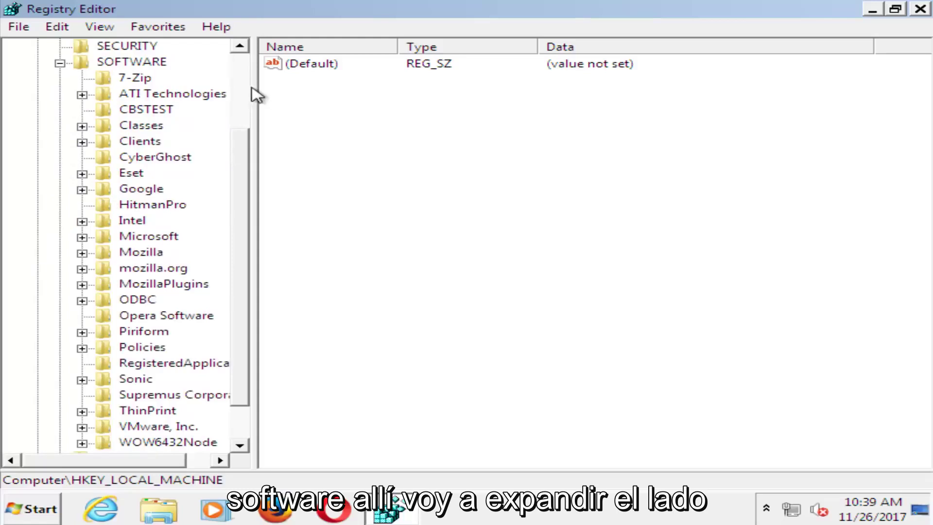
{"action": "left_click_drag", "start_coordinate": [255, 87], "coordinate": [331, 81]}
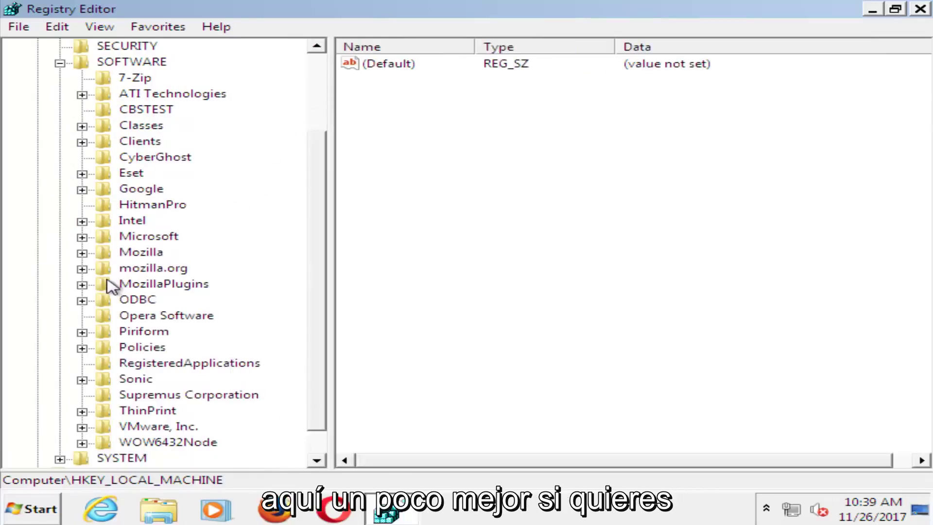
{"action": "scroll", "coordinate": [88, 285], "scroll_direction": "down", "scroll_amount": 1}
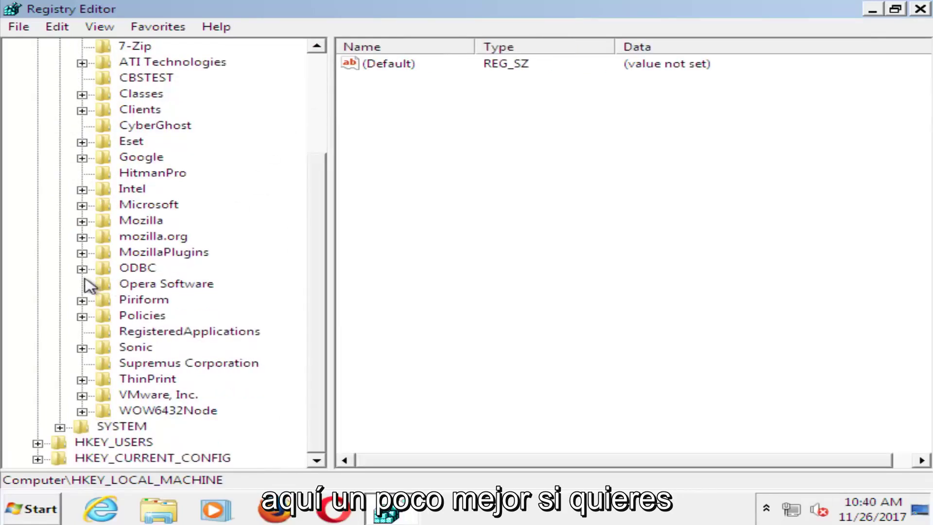
{"action": "left_click", "coordinate": [82, 205]}
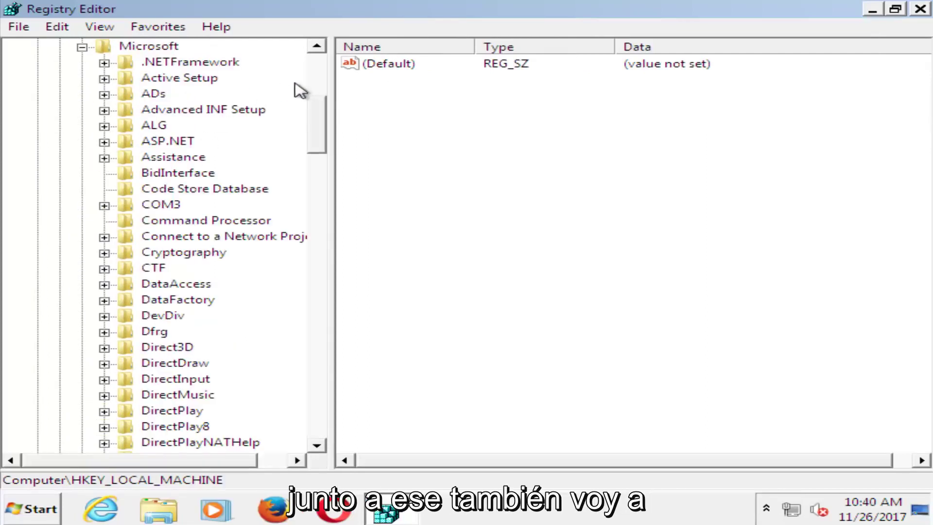
{"action": "left_click_drag", "start_coordinate": [330, 69], "coordinate": [406, 95]}
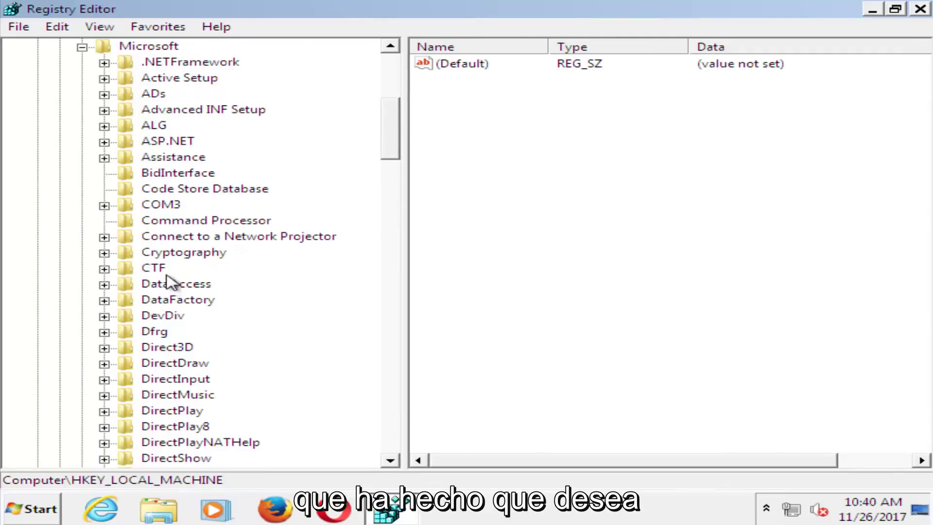
{"action": "left_click_drag", "start_coordinate": [394, 125], "coordinate": [395, 375]}
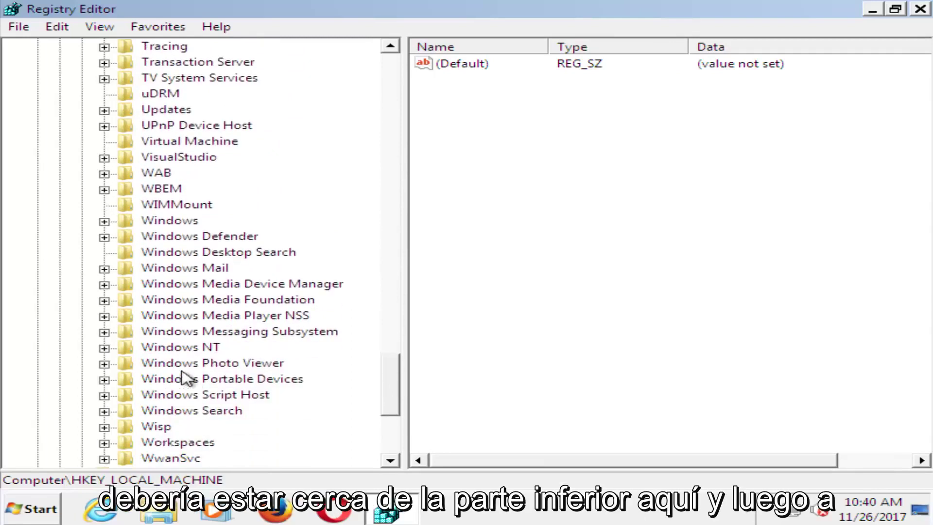
Expand Windows NT\CurrentVersion\ProfileList to list its five profile subkeys.
{"action": "left_click", "coordinate": [160, 349]}
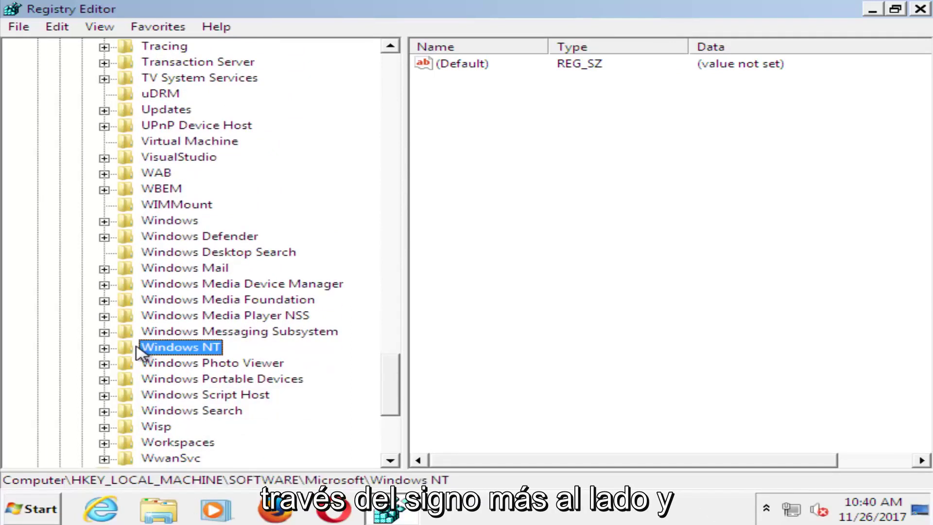
{"action": "left_click", "coordinate": [104, 348]}
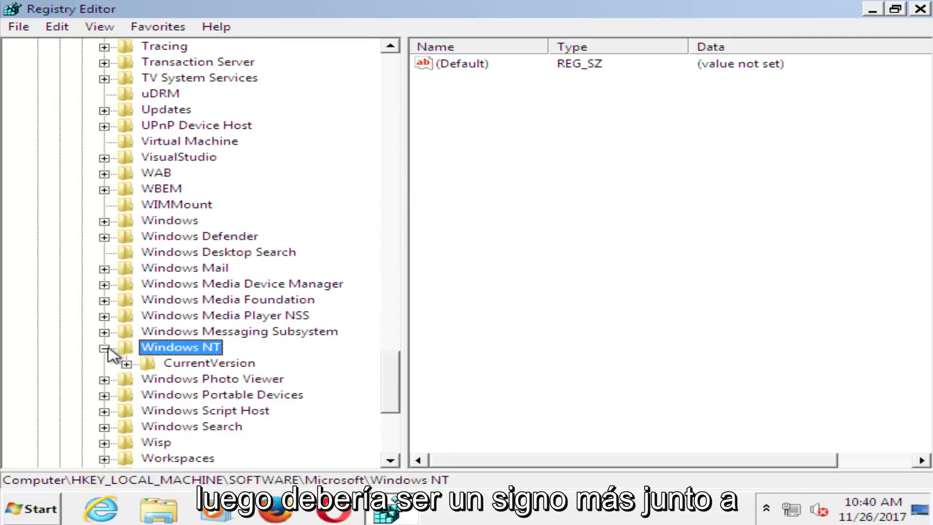
{"action": "left_click", "coordinate": [126, 363]}
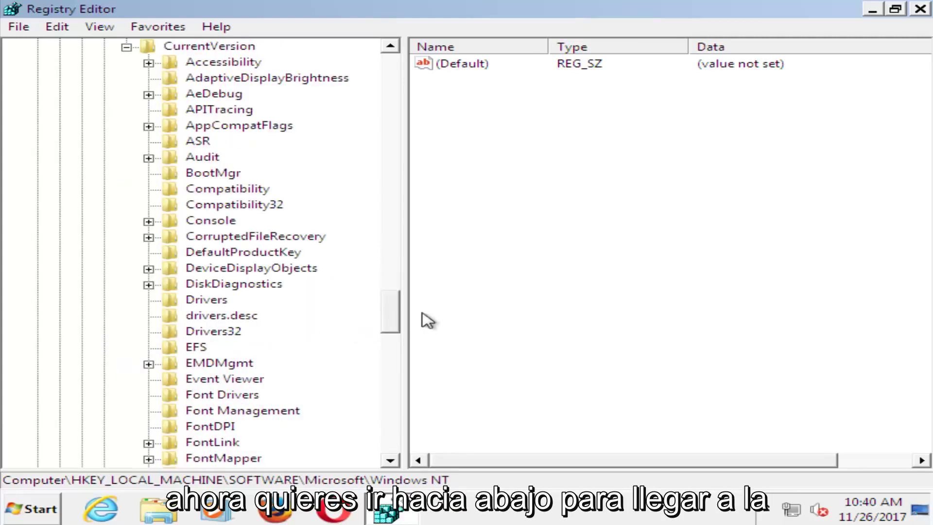
{"action": "scroll", "coordinate": [219, 391], "scroll_direction": "down", "scroll_amount": 11}
{"action": "left_click", "coordinate": [216, 396]}
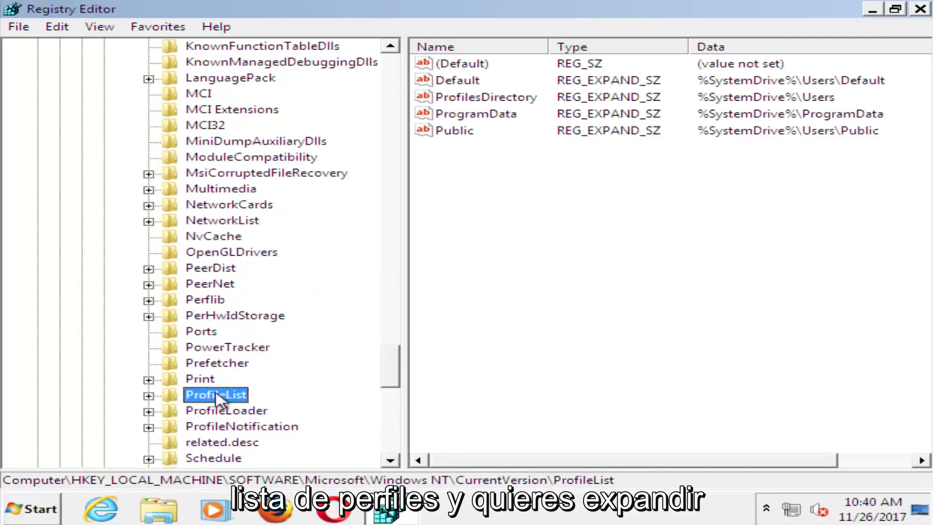
{"action": "left_click", "coordinate": [148, 395]}
{"action": "scroll", "coordinate": [153, 393], "scroll_direction": "down", "scroll_amount": 1}
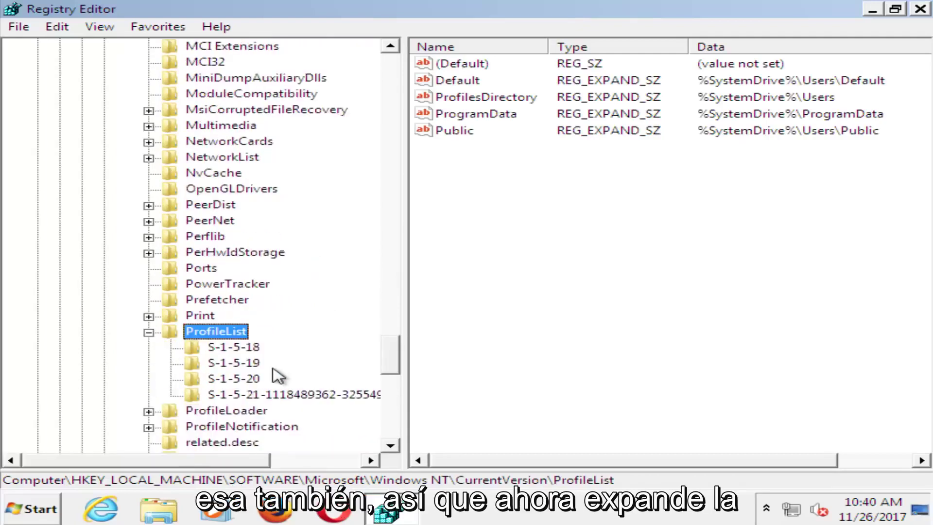
{"action": "scroll", "coordinate": [153, 328], "scroll_direction": "down", "scroll_amount": 1}
{"action": "left_click", "coordinate": [148, 284]}
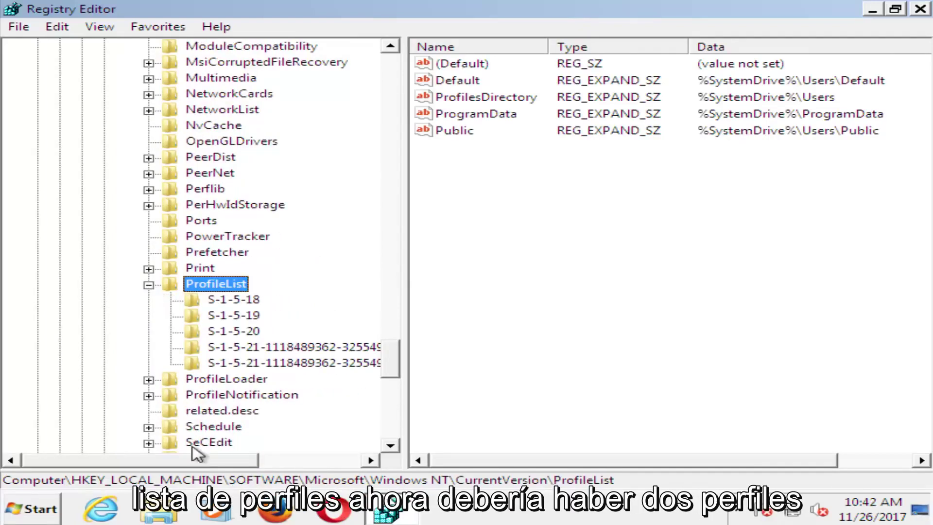
{"action": "left_click_drag", "start_coordinate": [200, 460], "coordinate": [301, 464]}
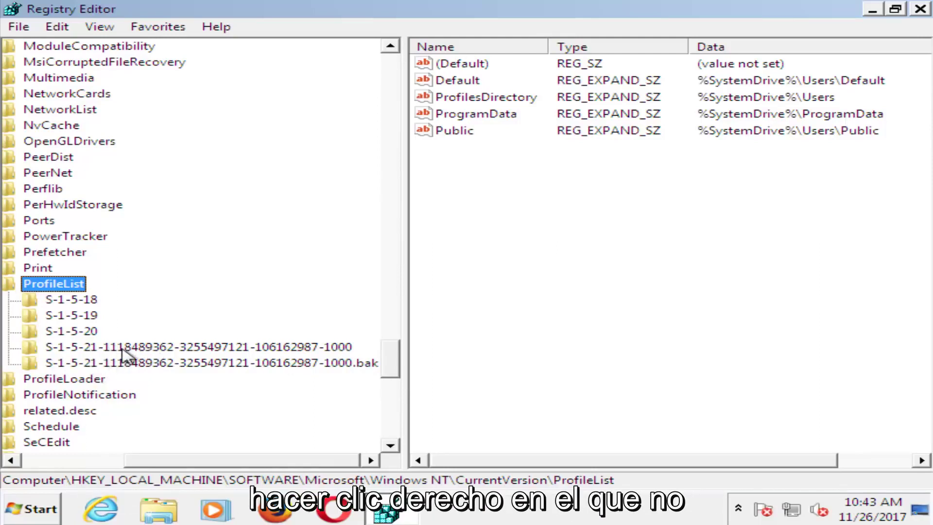
Rename the S-1-5-21 profile key ending -1000 to end in .ba.
{"action": "left_click", "coordinate": [102, 349]}
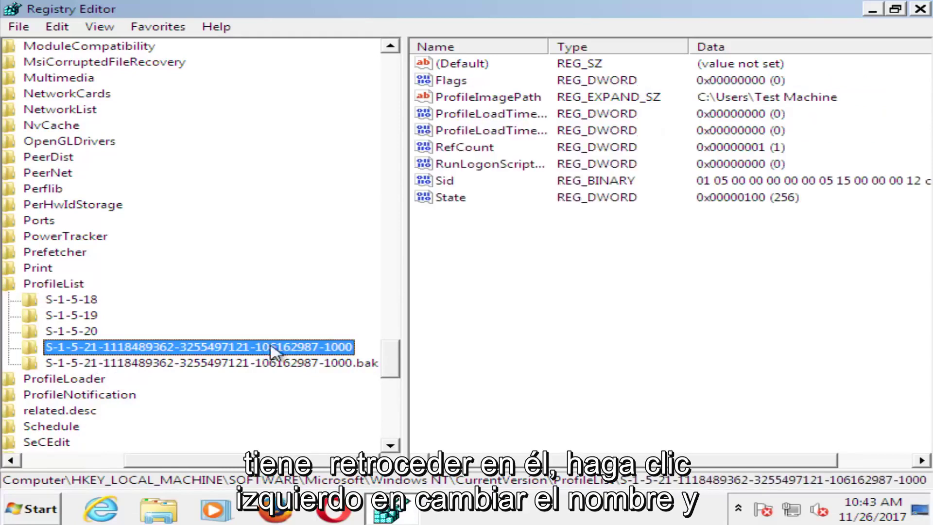
{"action": "right_click", "coordinate": [201, 349]}
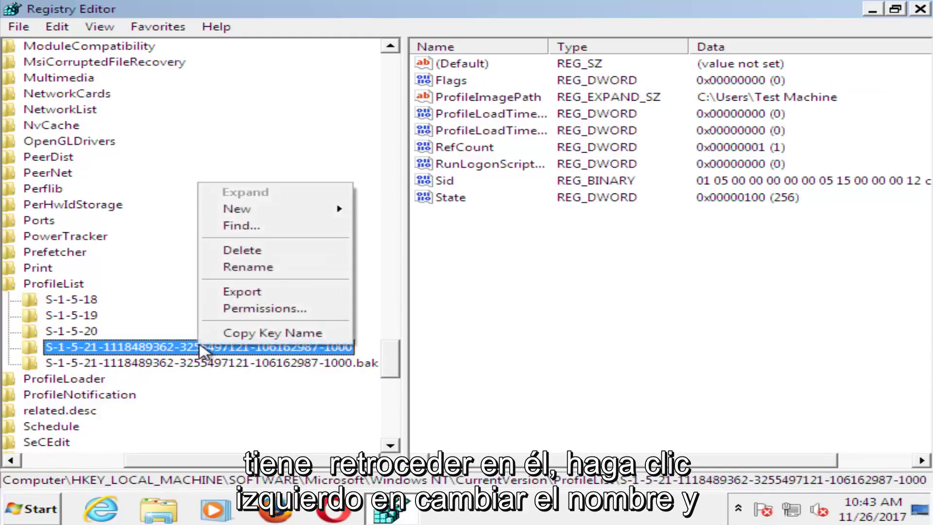
{"action": "left_click", "coordinate": [257, 267]}
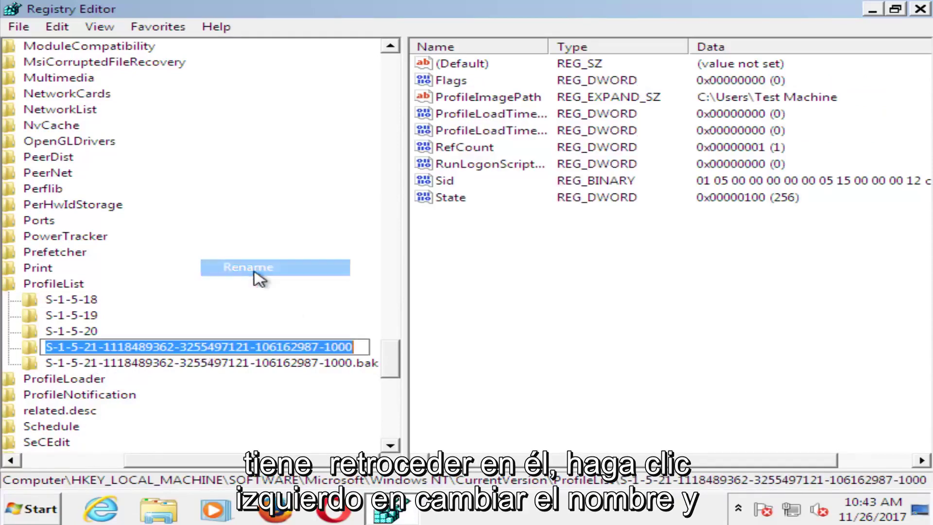
{"action": "left_click", "coordinate": [354, 348]}
{"action": "type", "text": ".ba"}
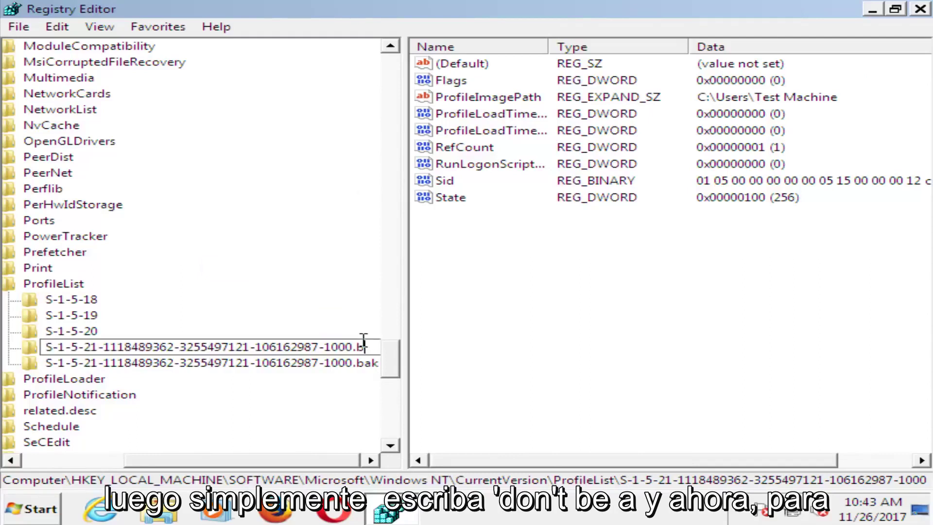
{"action": "key", "text": "Return"}
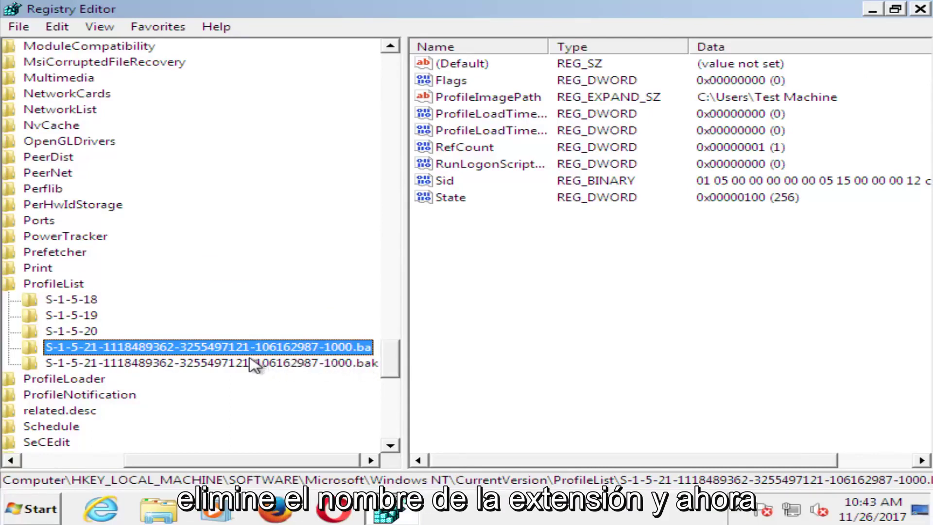
Remove the trailing suffix from the other profile key so it ends in -1000.
{"action": "left_click", "coordinate": [124, 353]}
{"action": "left_click_drag", "start_coordinate": [350, 347], "coordinate": [371, 348]}
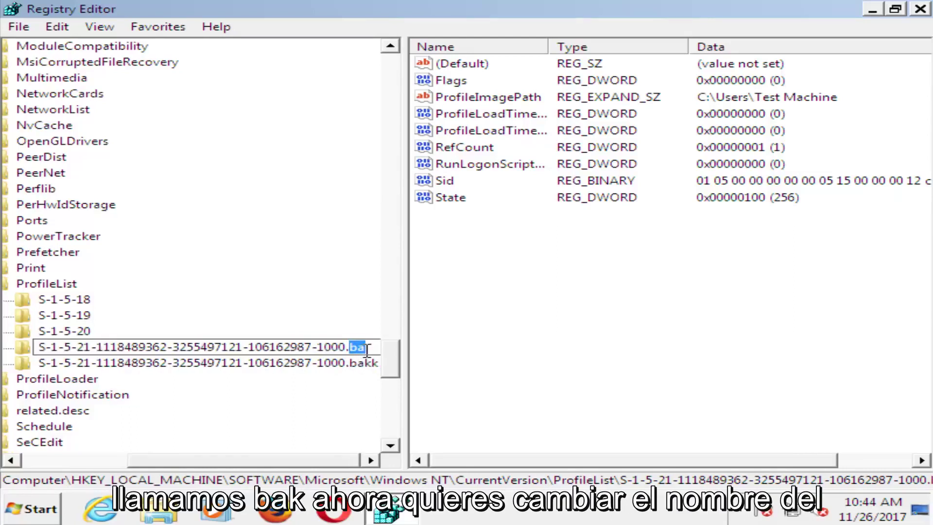
{"action": "right_click", "coordinate": [318, 346]}
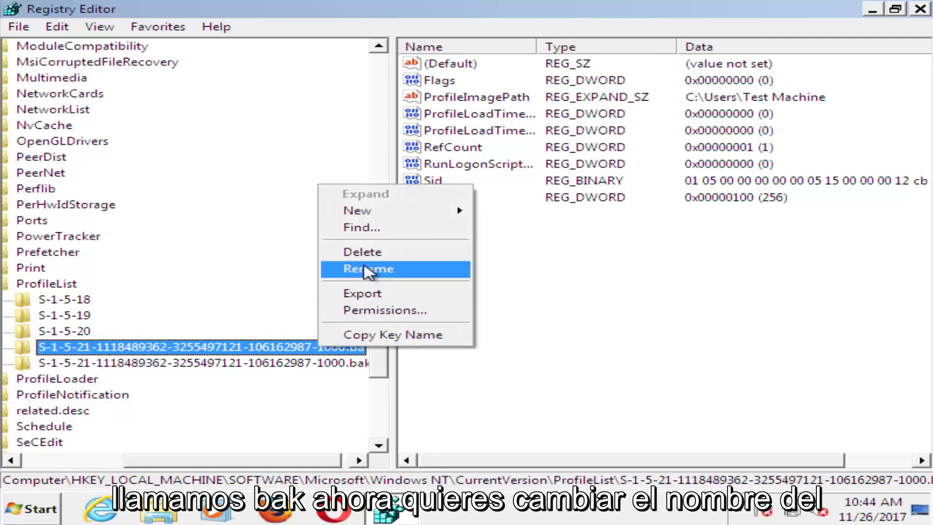
{"action": "left_click", "coordinate": [364, 269]}
{"action": "left_click", "coordinate": [358, 349]}
{"action": "key", "text": "BackSpace"}
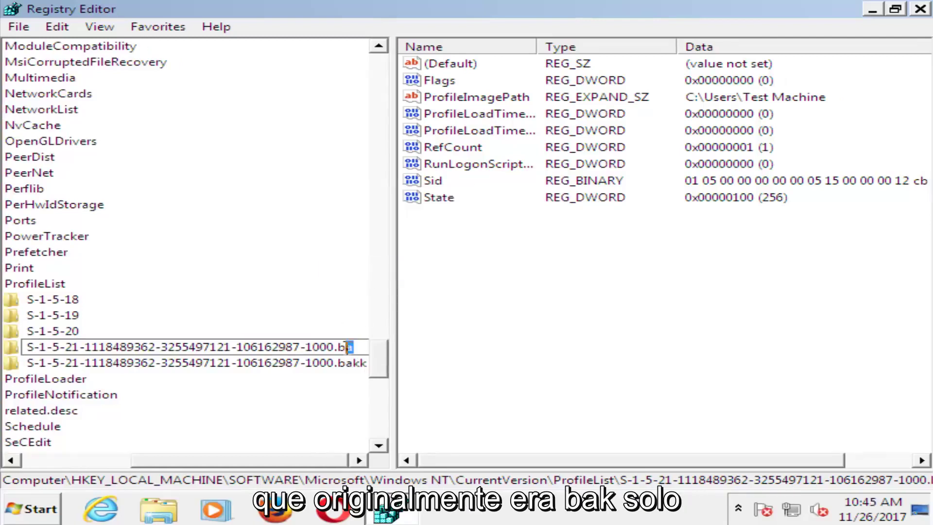
{"action": "key", "text": "BackSpace"}
{"action": "key", "text": "BackSpace"}
{"action": "key", "text": "Return"}
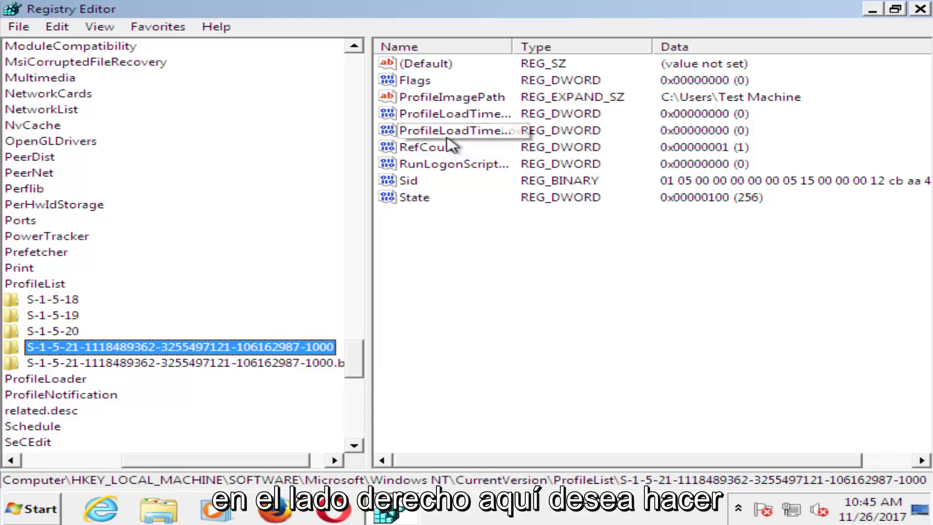
Change RefCount from 1 to 0 and State from 256 to 0.
{"action": "double_click", "coordinate": [428, 146]}
{"action": "left_click", "coordinate": [105, 169]}
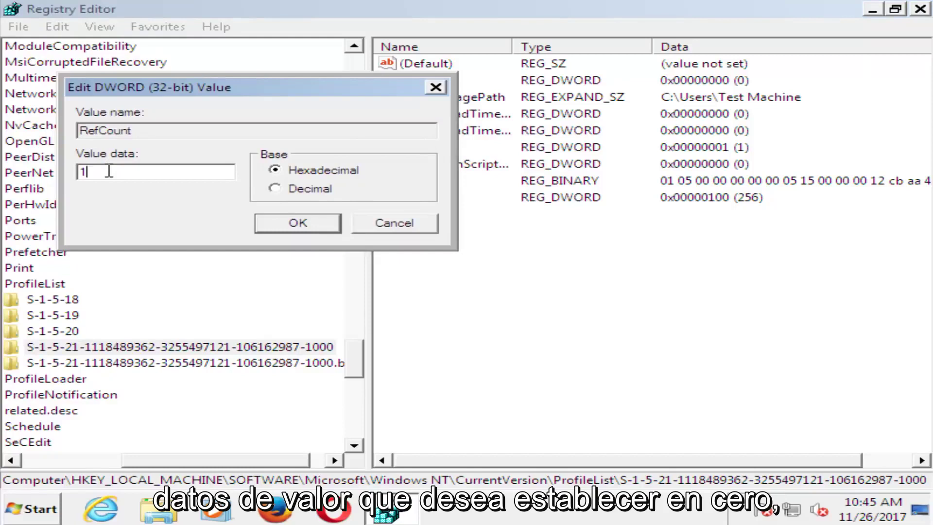
{"action": "left_click_drag", "start_coordinate": [108, 171], "coordinate": [64, 172]}
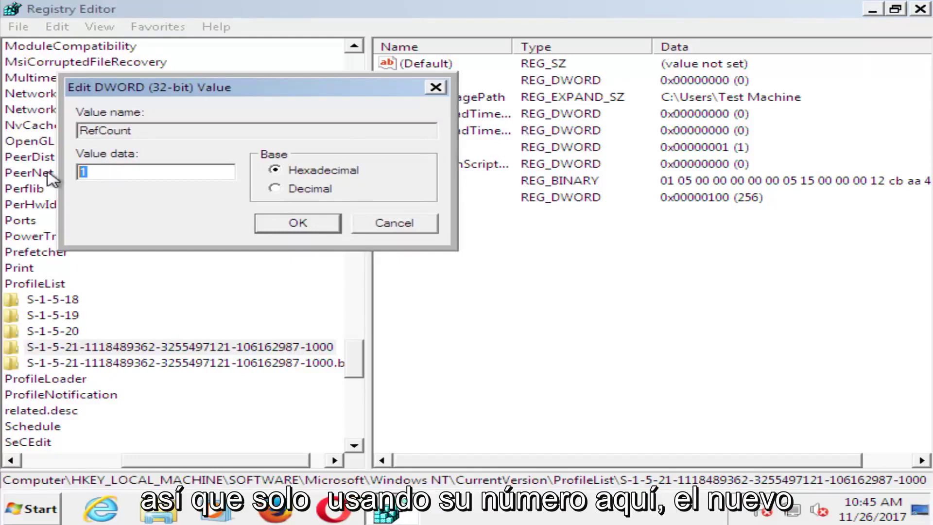
{"action": "type", "text": "0"}
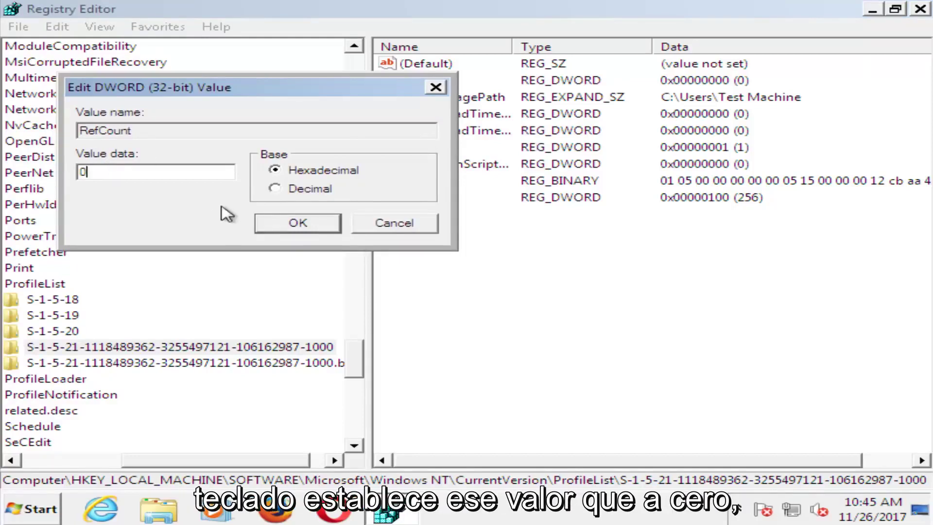
{"action": "left_click", "coordinate": [297, 227]}
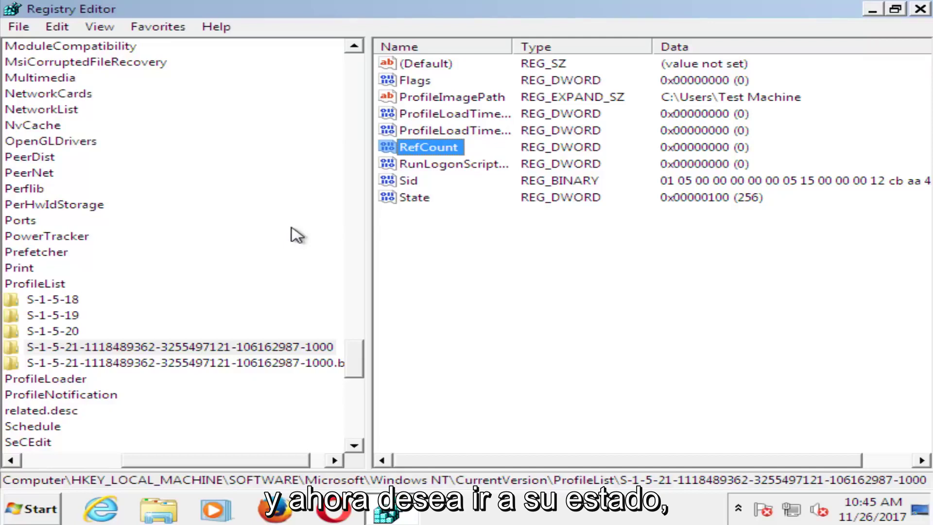
{"action": "double_click", "coordinate": [410, 198]}
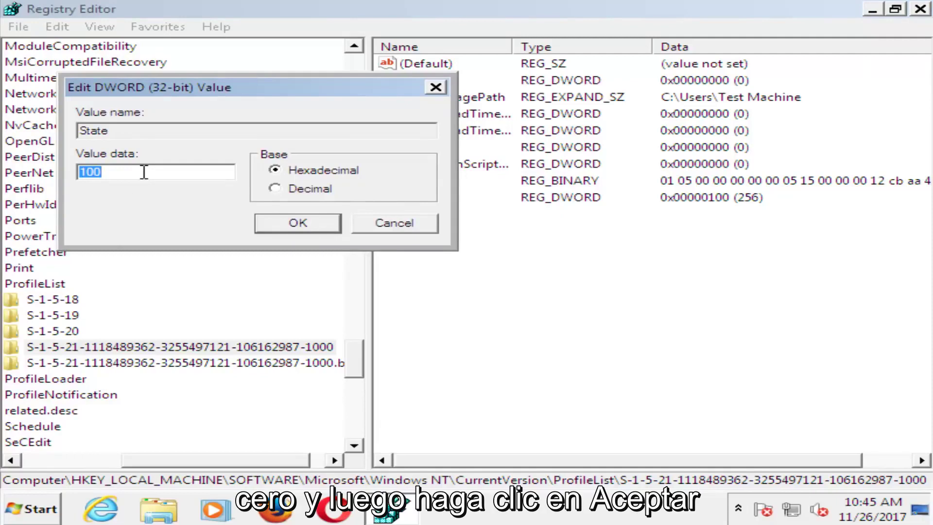
{"action": "type", "text": "0"}
{"action": "left_click", "coordinate": [288, 228]}
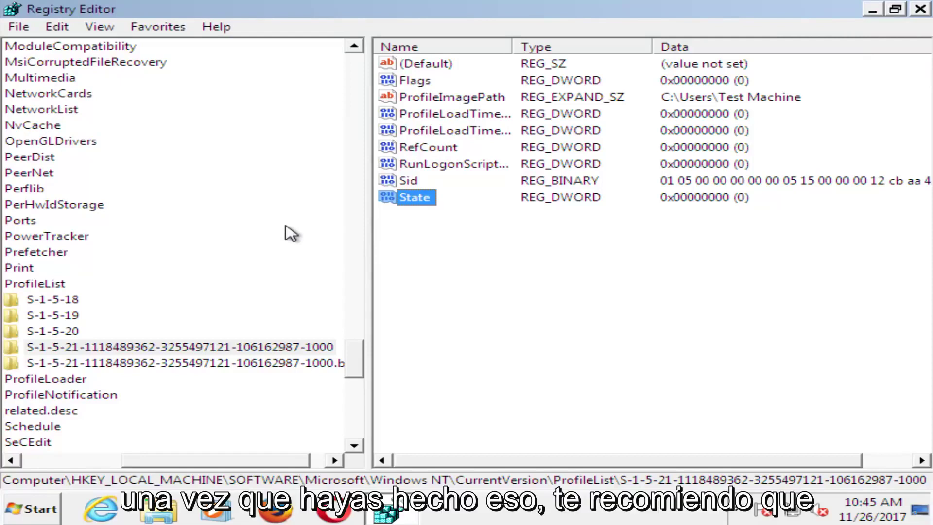
Close Registry Editor and restart the computer from the Start Menu.
{"action": "left_click", "coordinate": [920, 9]}
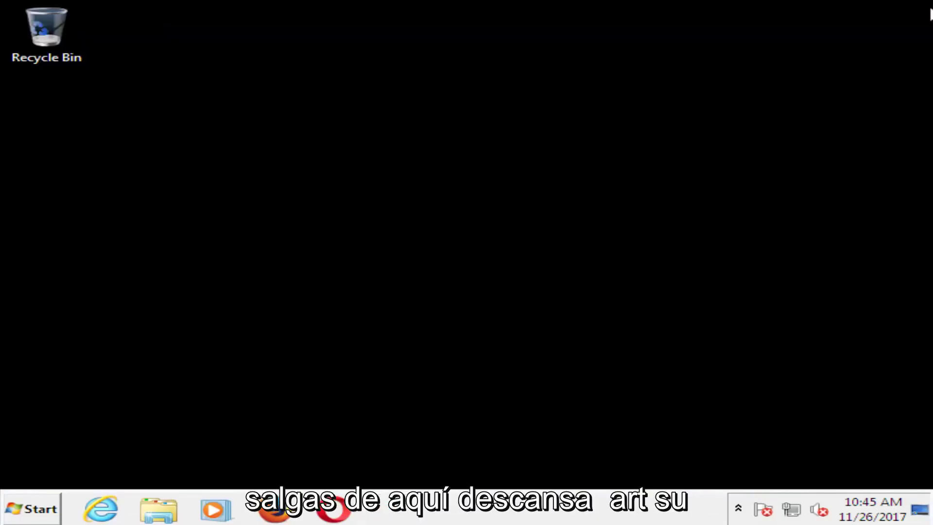
{"action": "left_click", "coordinate": [26, 507]}
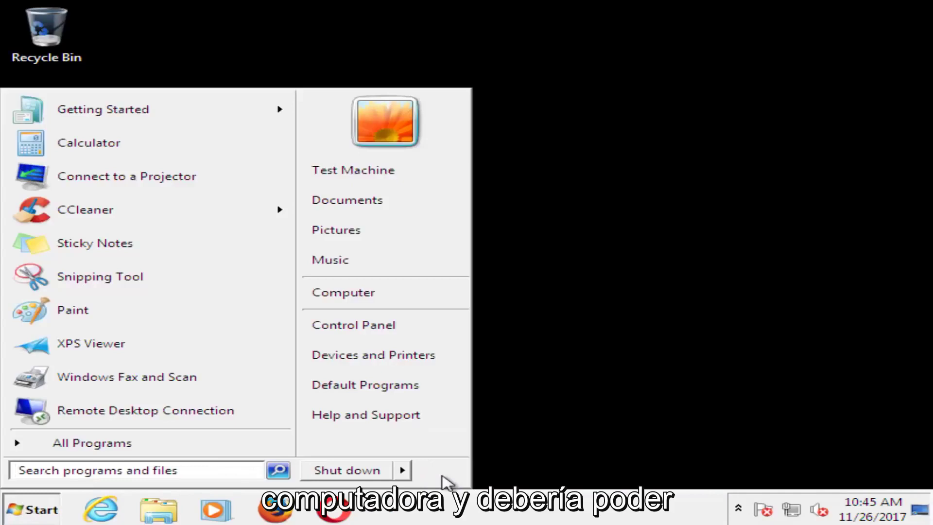
{"action": "left_click", "coordinate": [443, 472]}
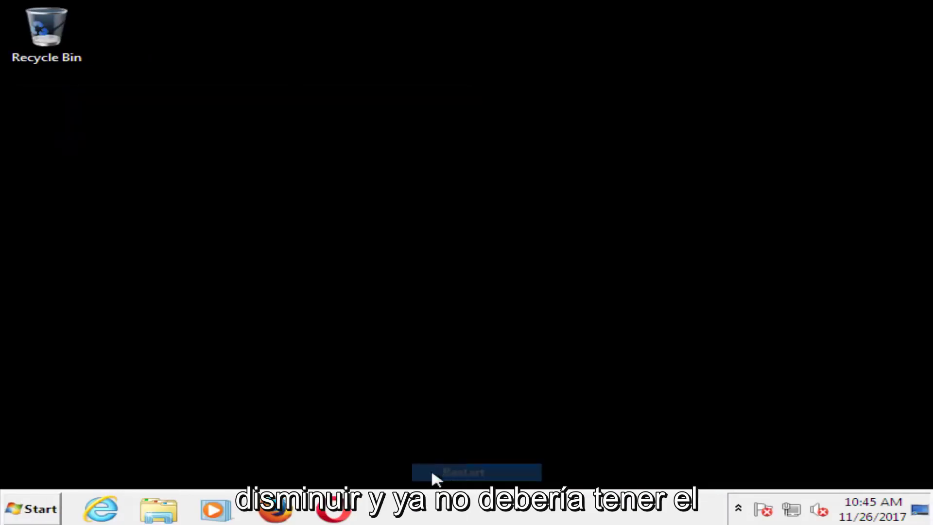